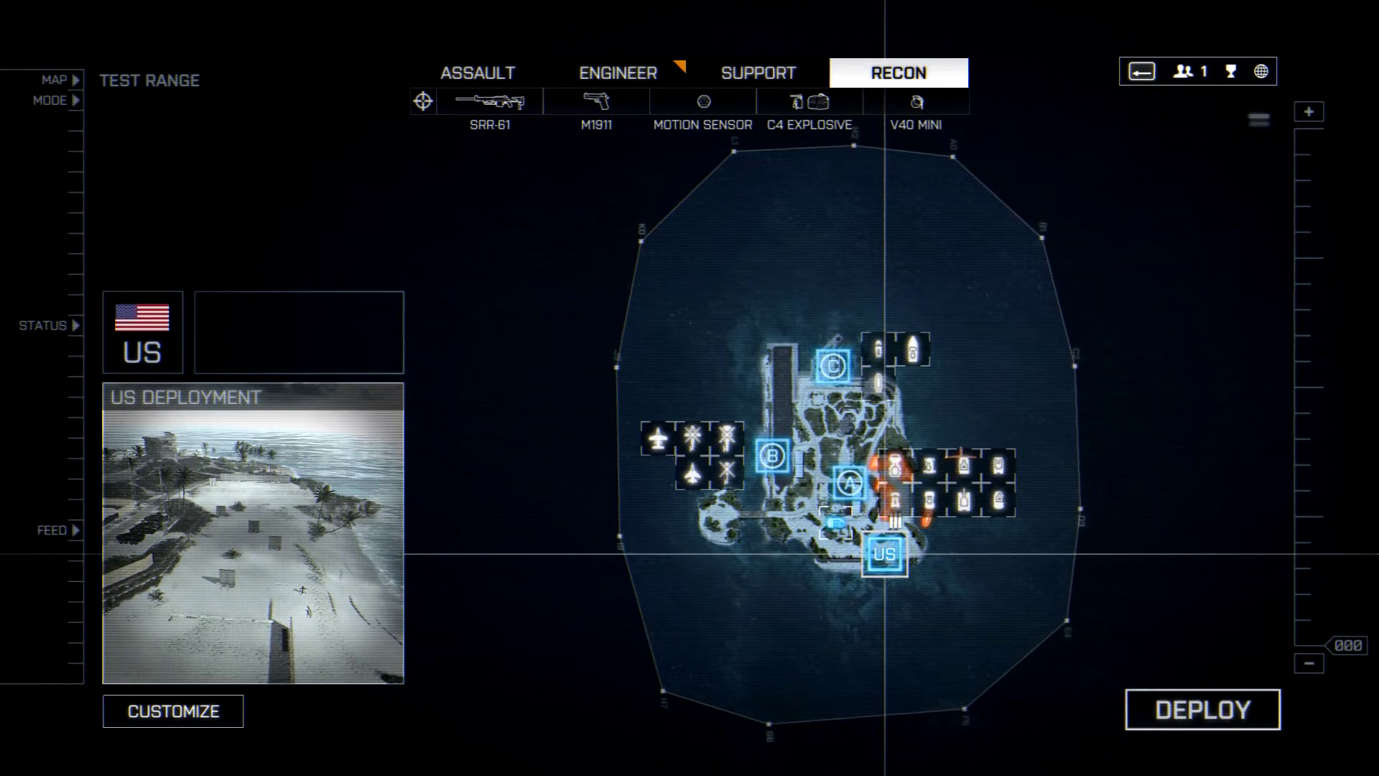
Open the Options screen from the Game Menu, landing on Controls settings
key(Escape)
key(Down)
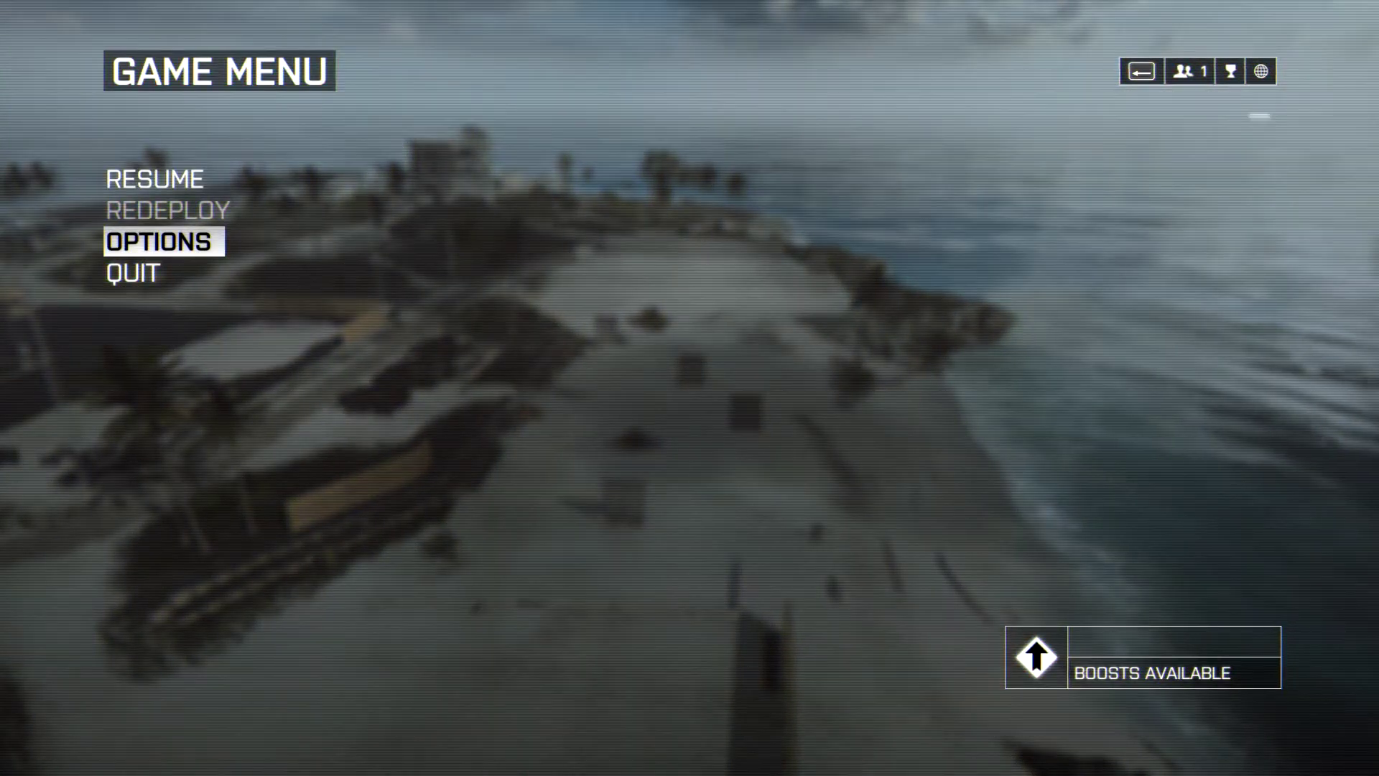
key(Return)
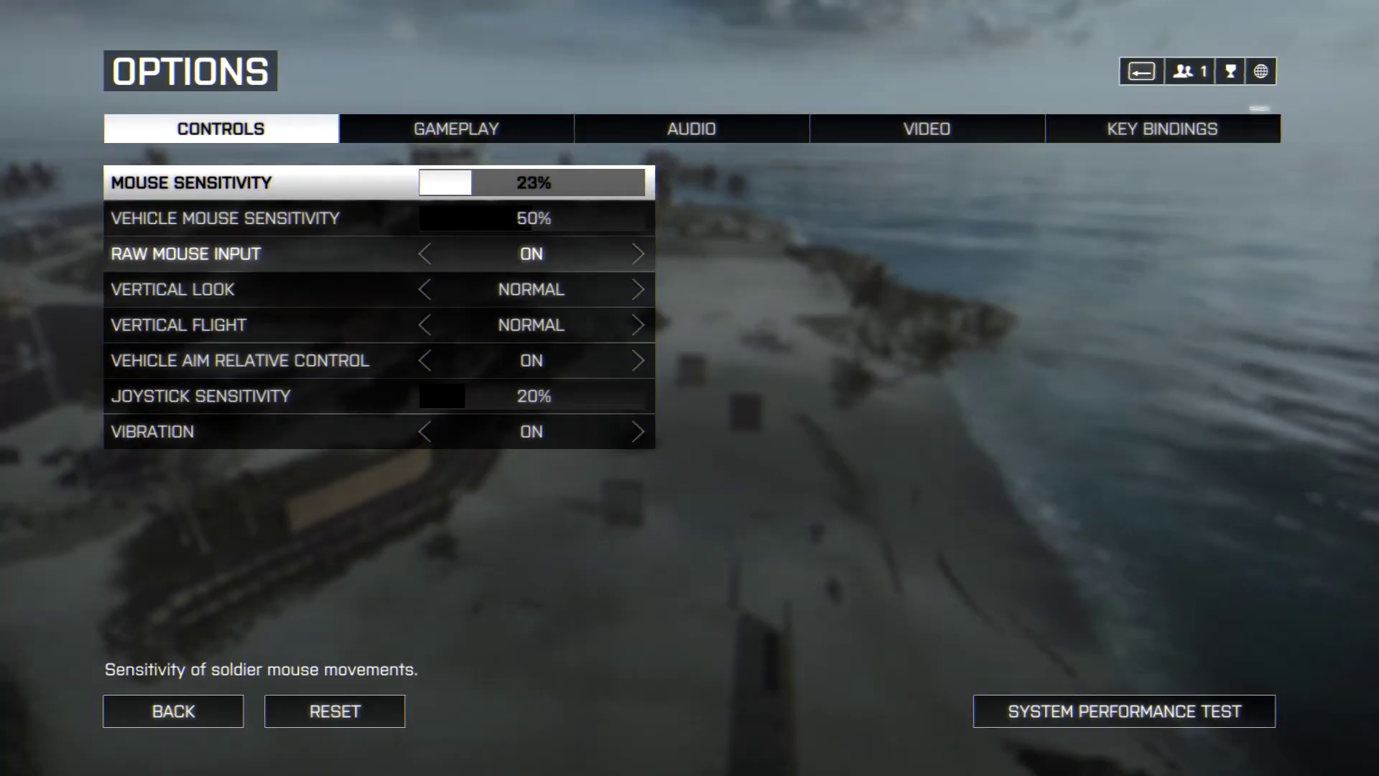
Show the In Jet key bindings list under Key Bindings
click(1162, 129)
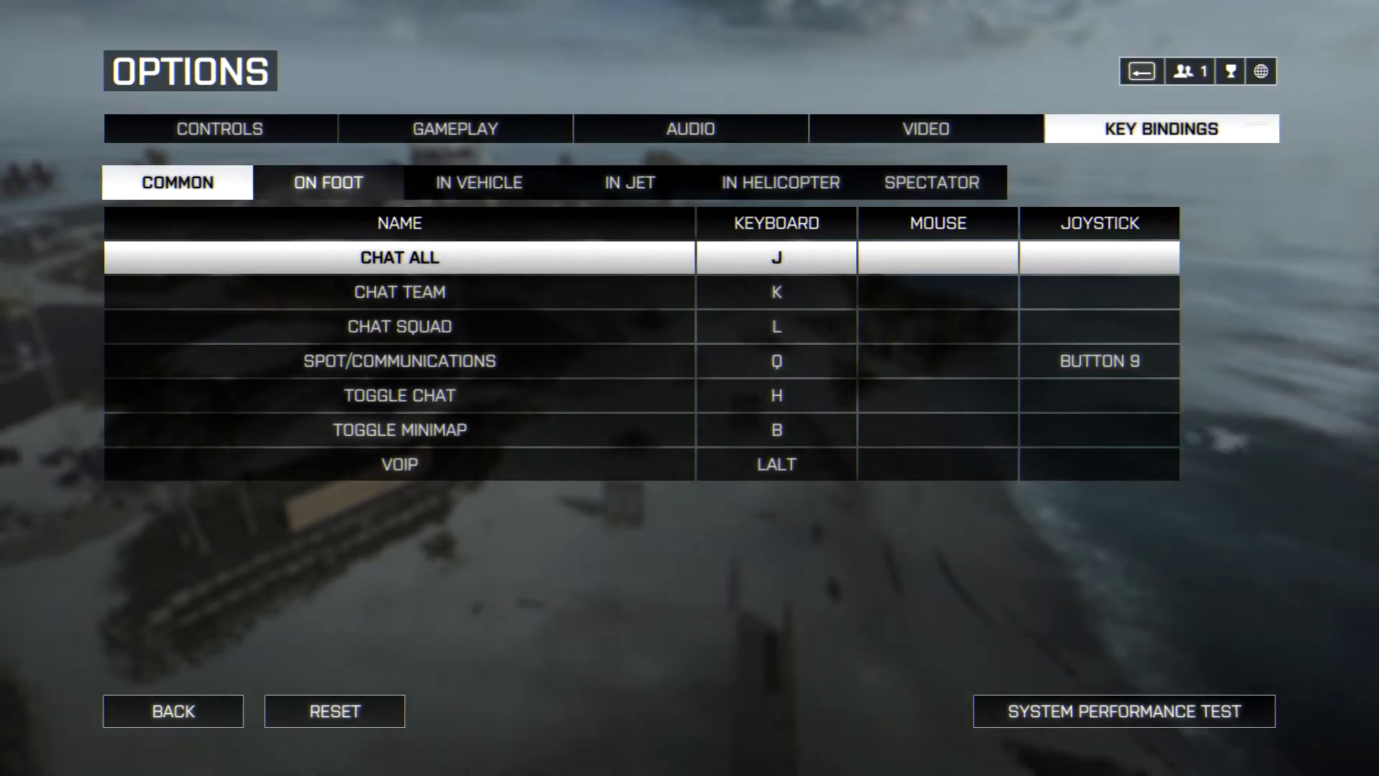
click(630, 182)
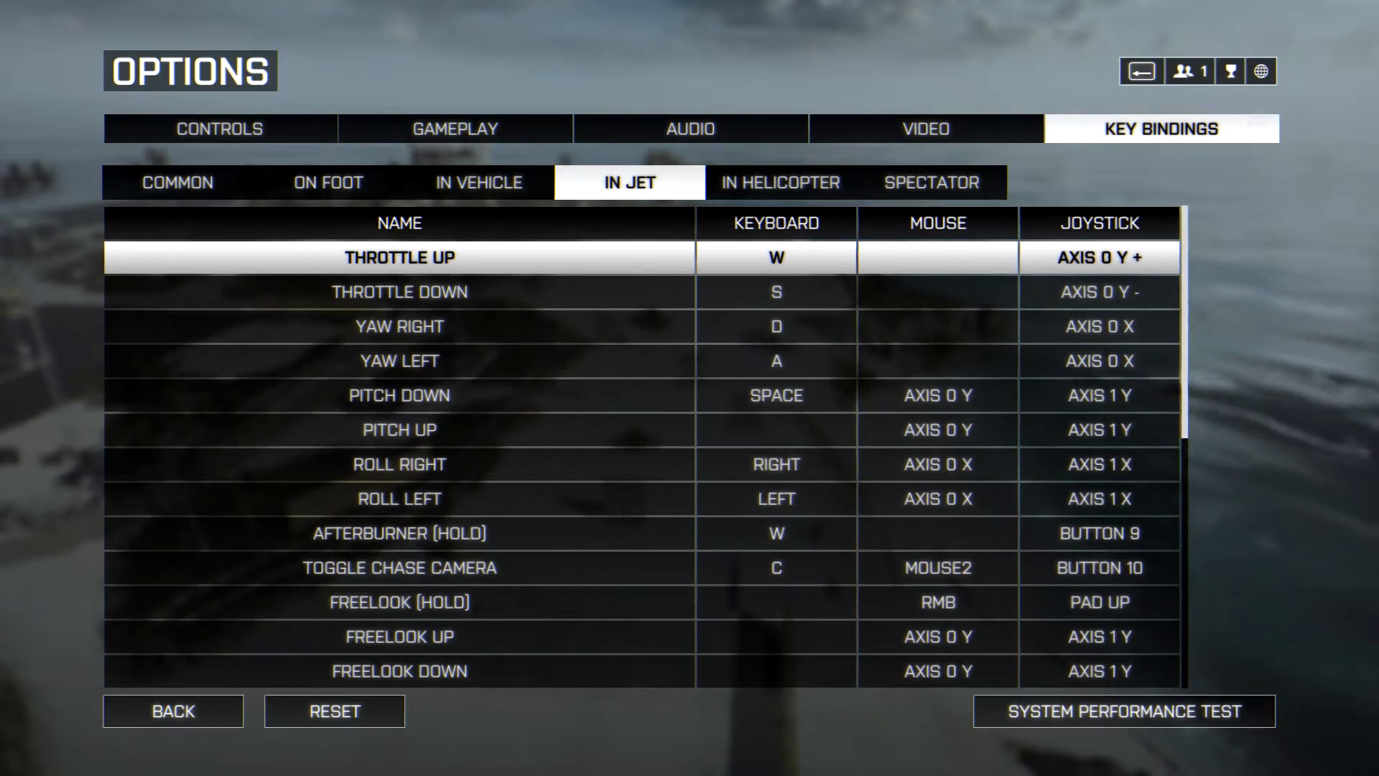
scroll(399, 395, down, 1)
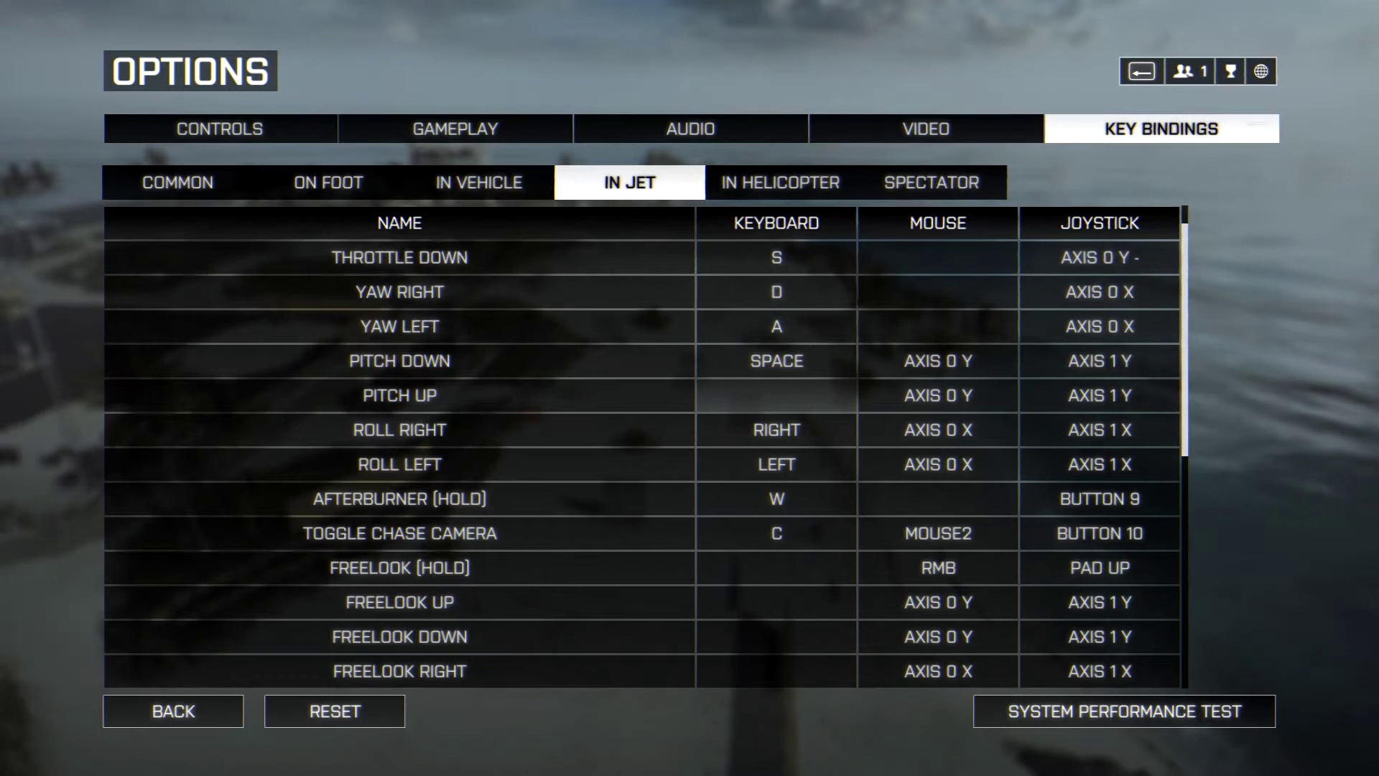
scroll(776, 394, down, 1)
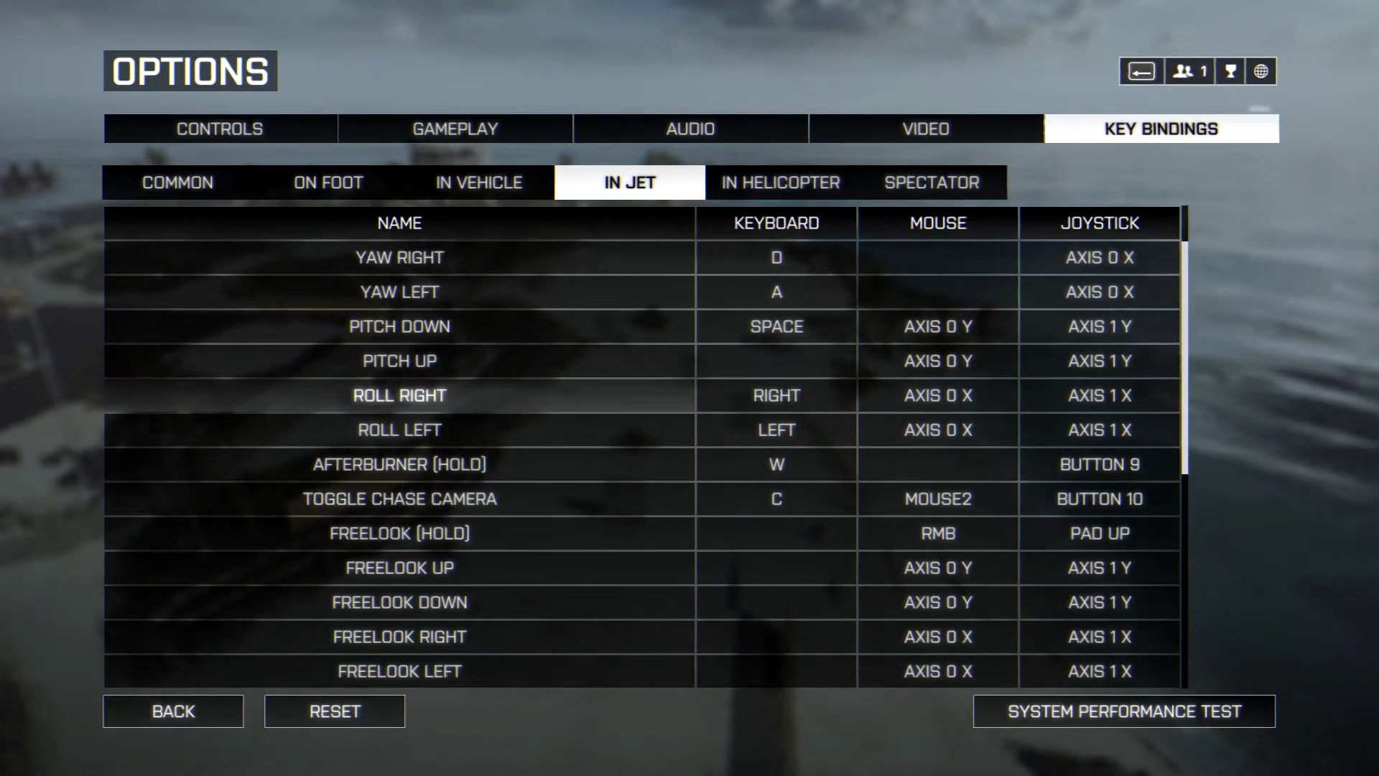
key(Down)
key(Up)
key(Right)
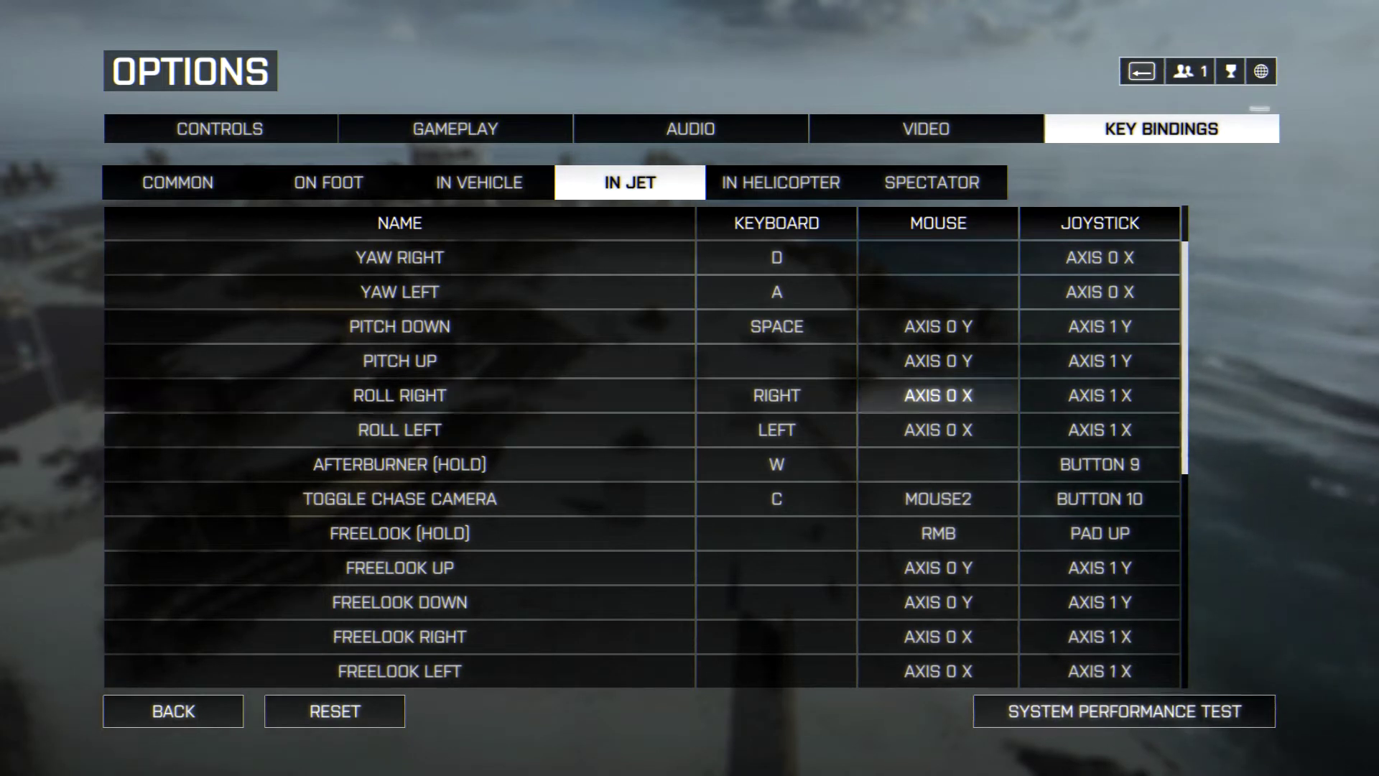
key(Down)
key(Up)
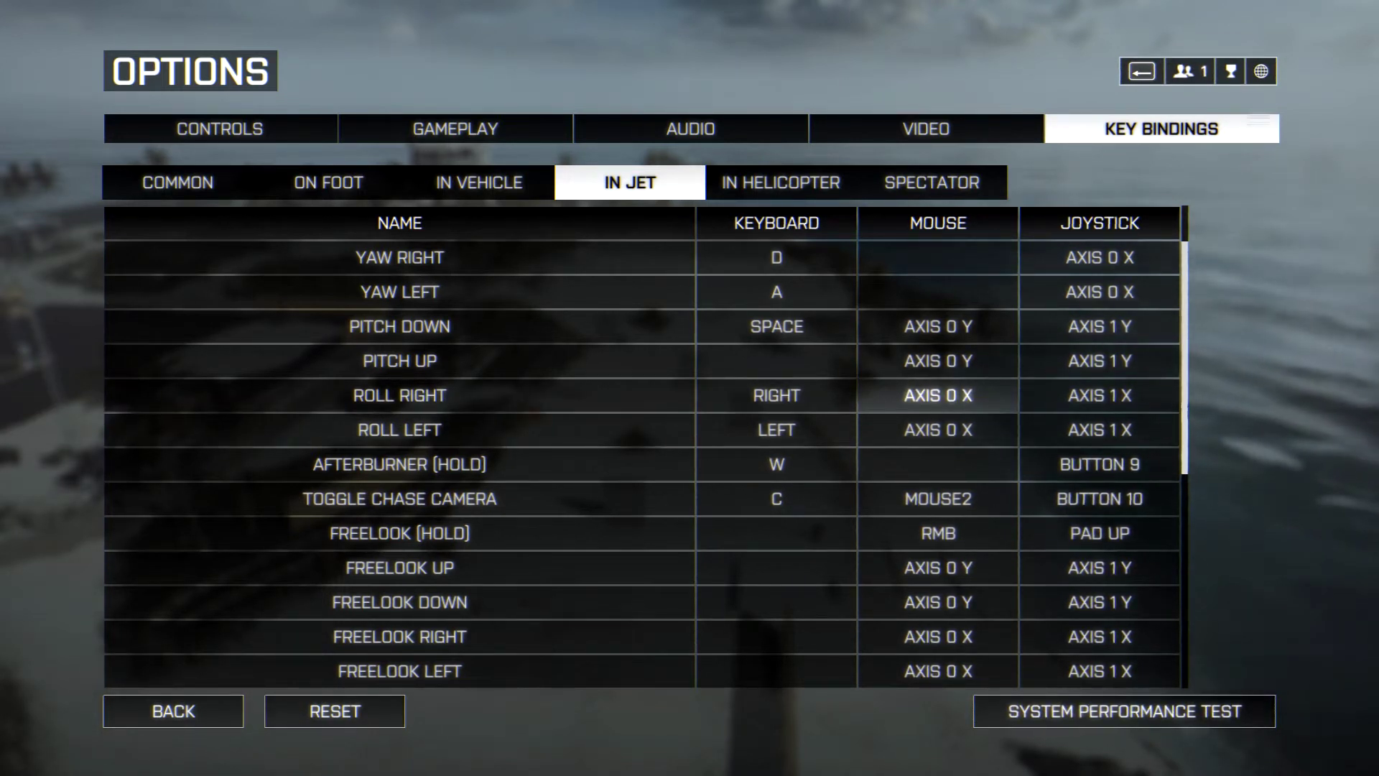
key(Down)
key(Left)
key(Up)
key(Right)
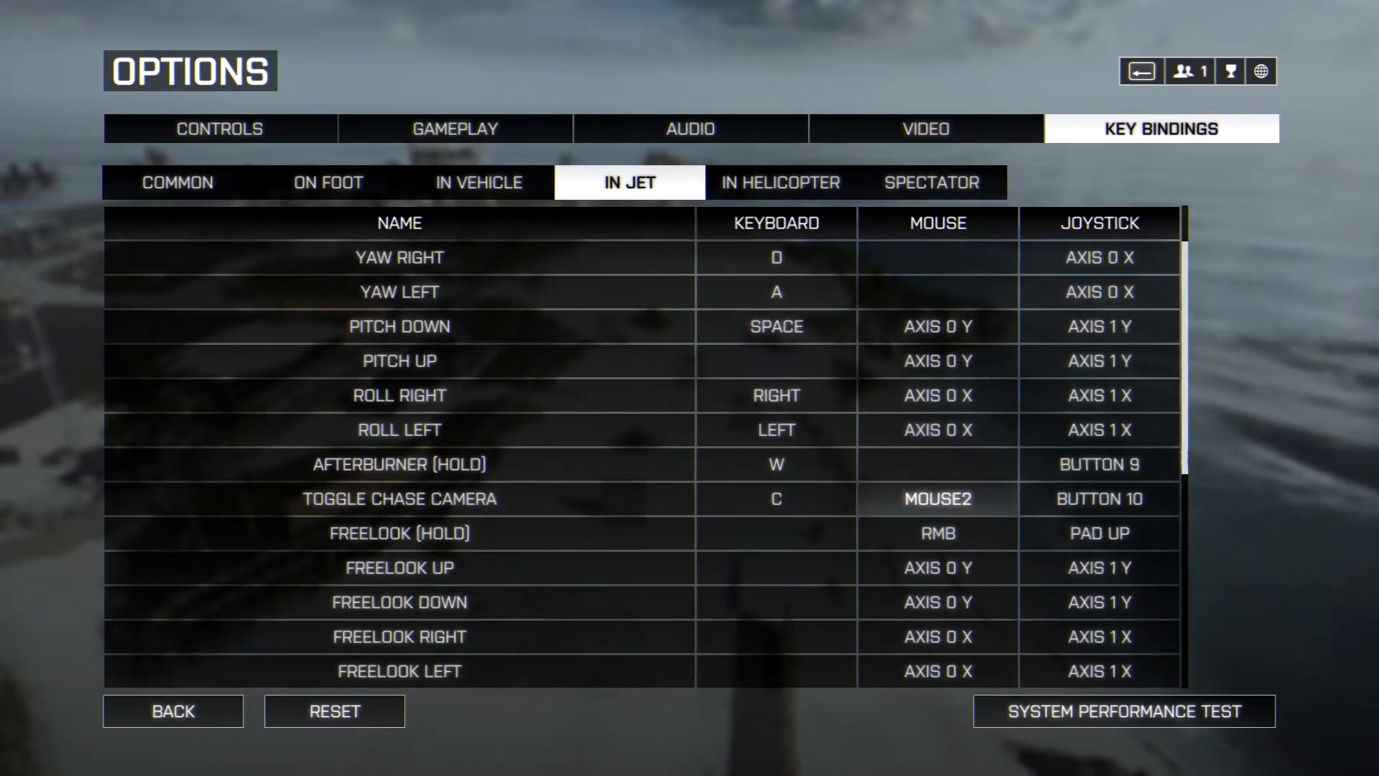
key(Down)
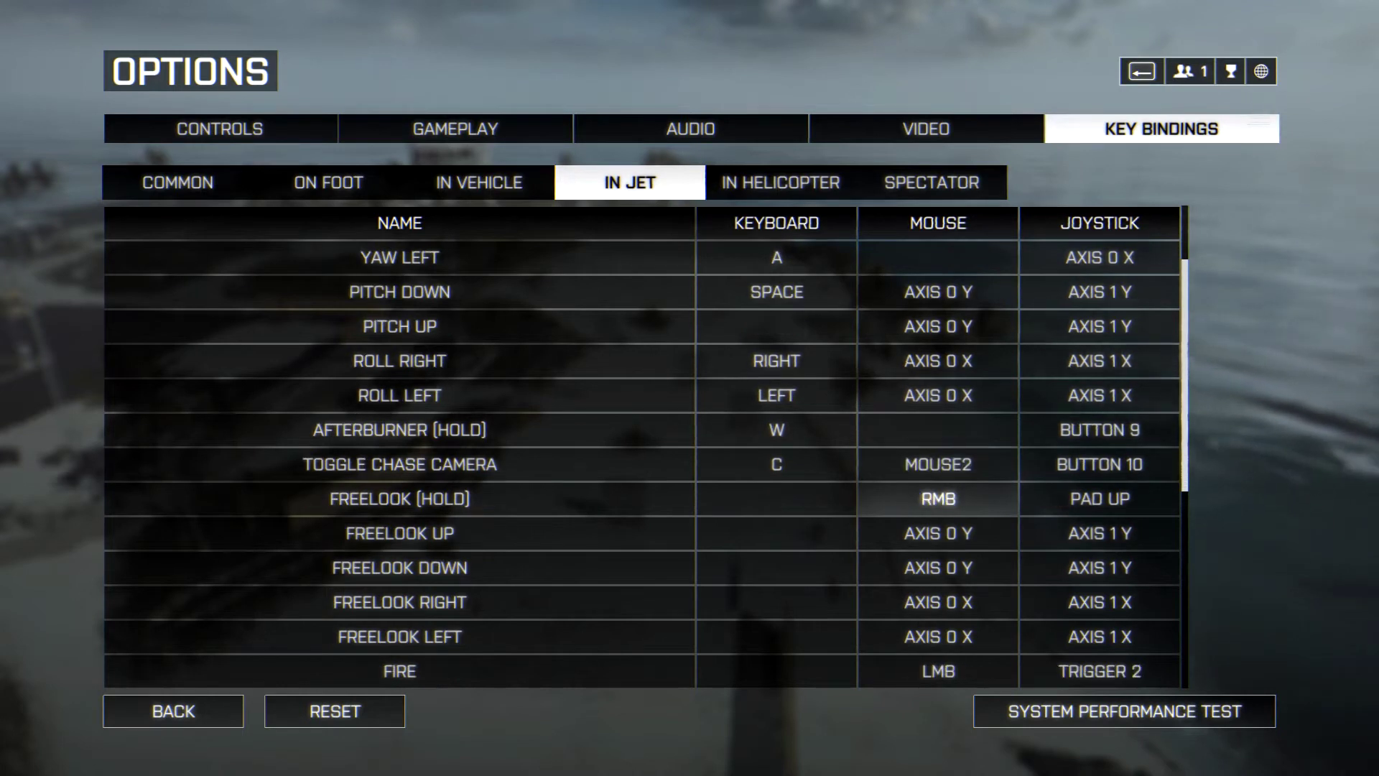
key(Down)
key(Left)
key(Left)
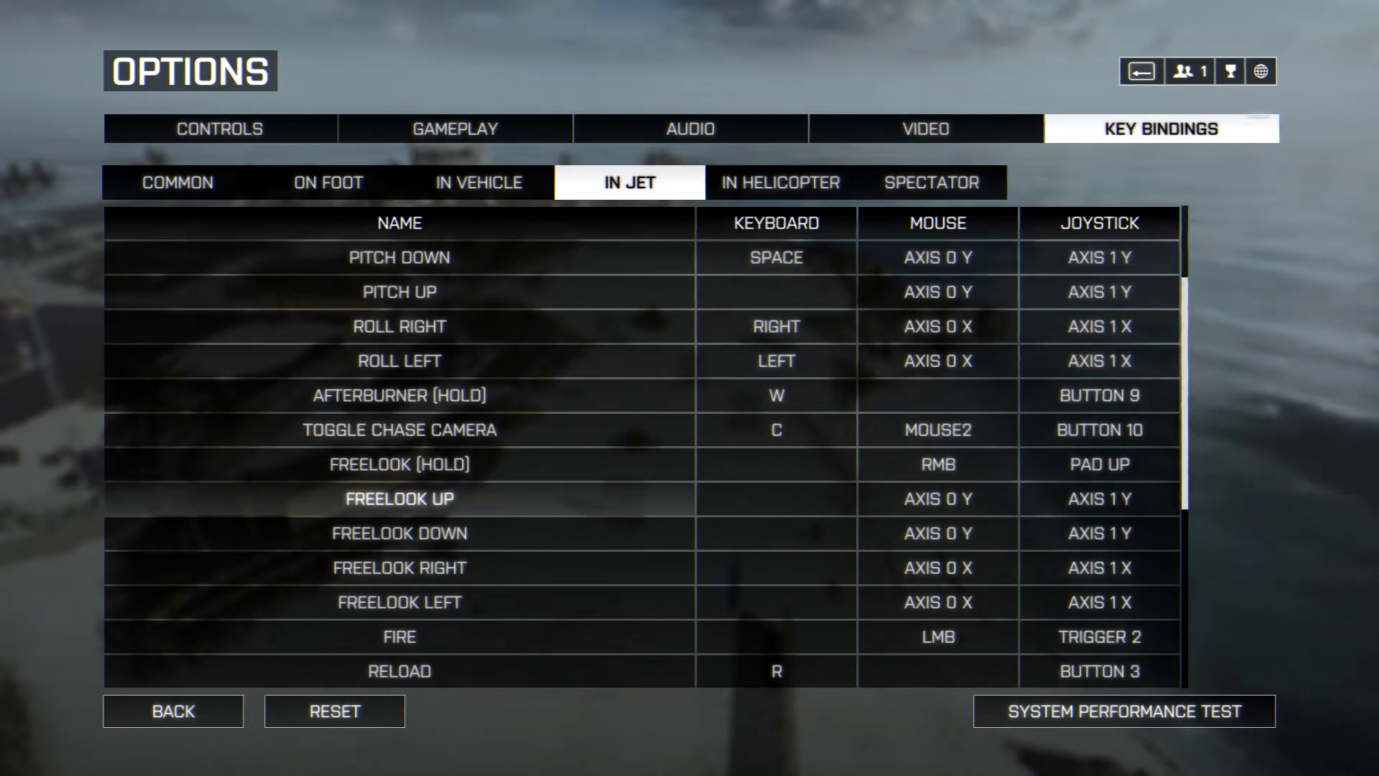
key(Up)
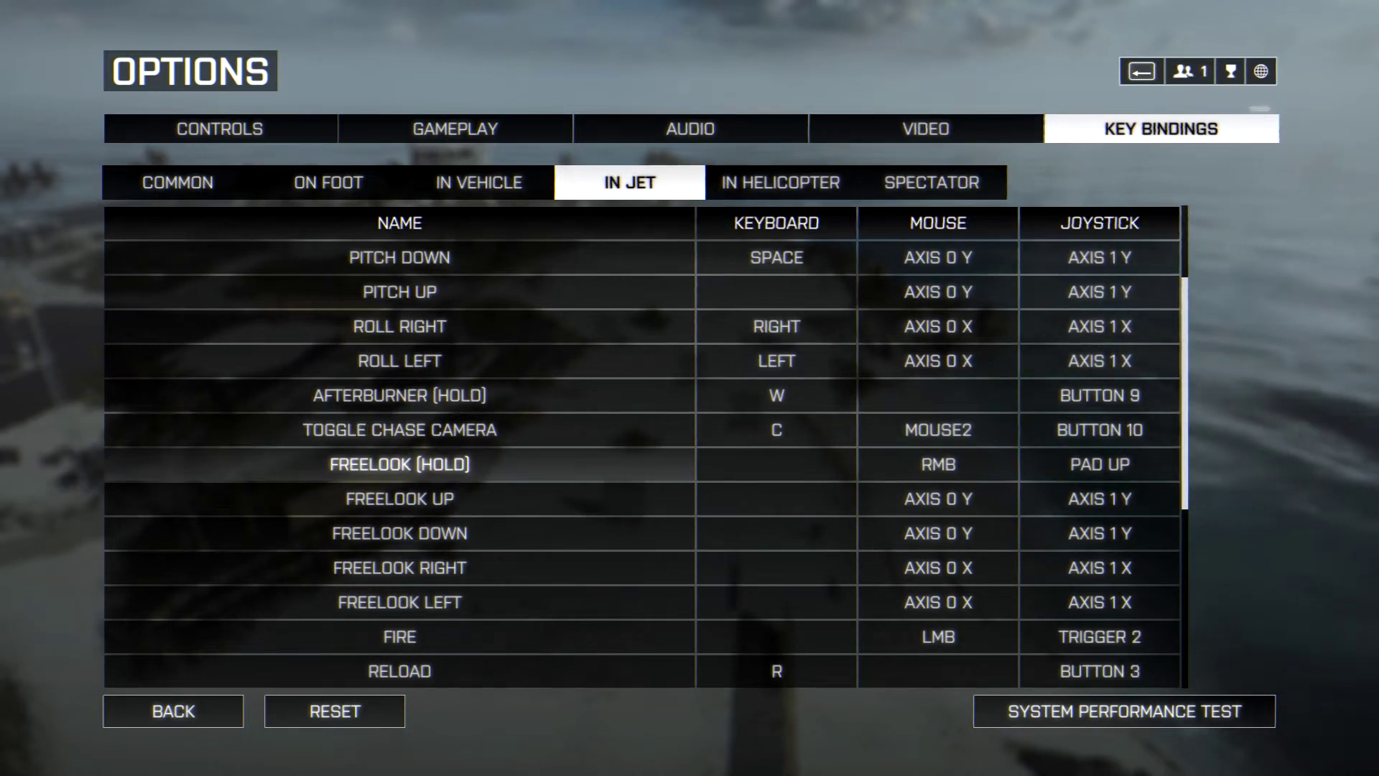
key(Down)
key(Right)
key(Up)
key(Right)
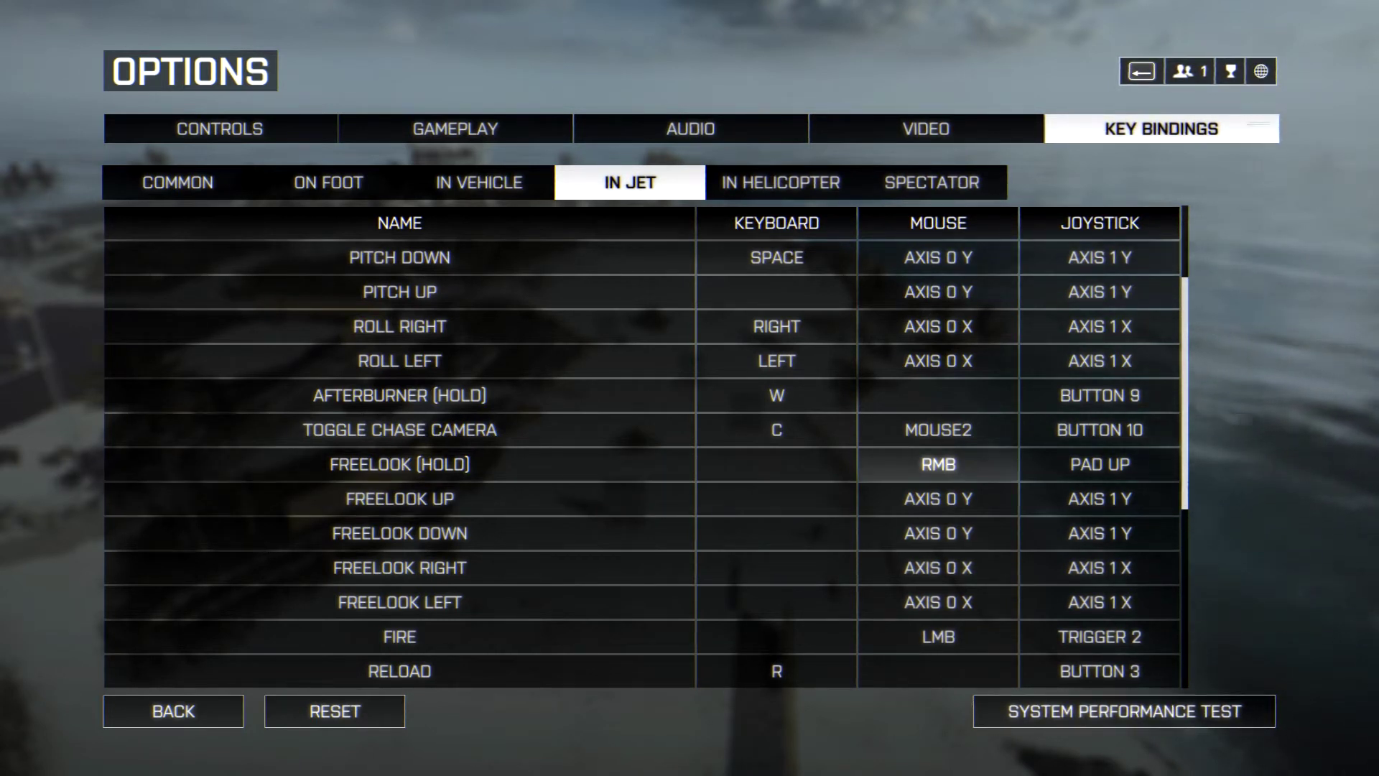
key(Down)
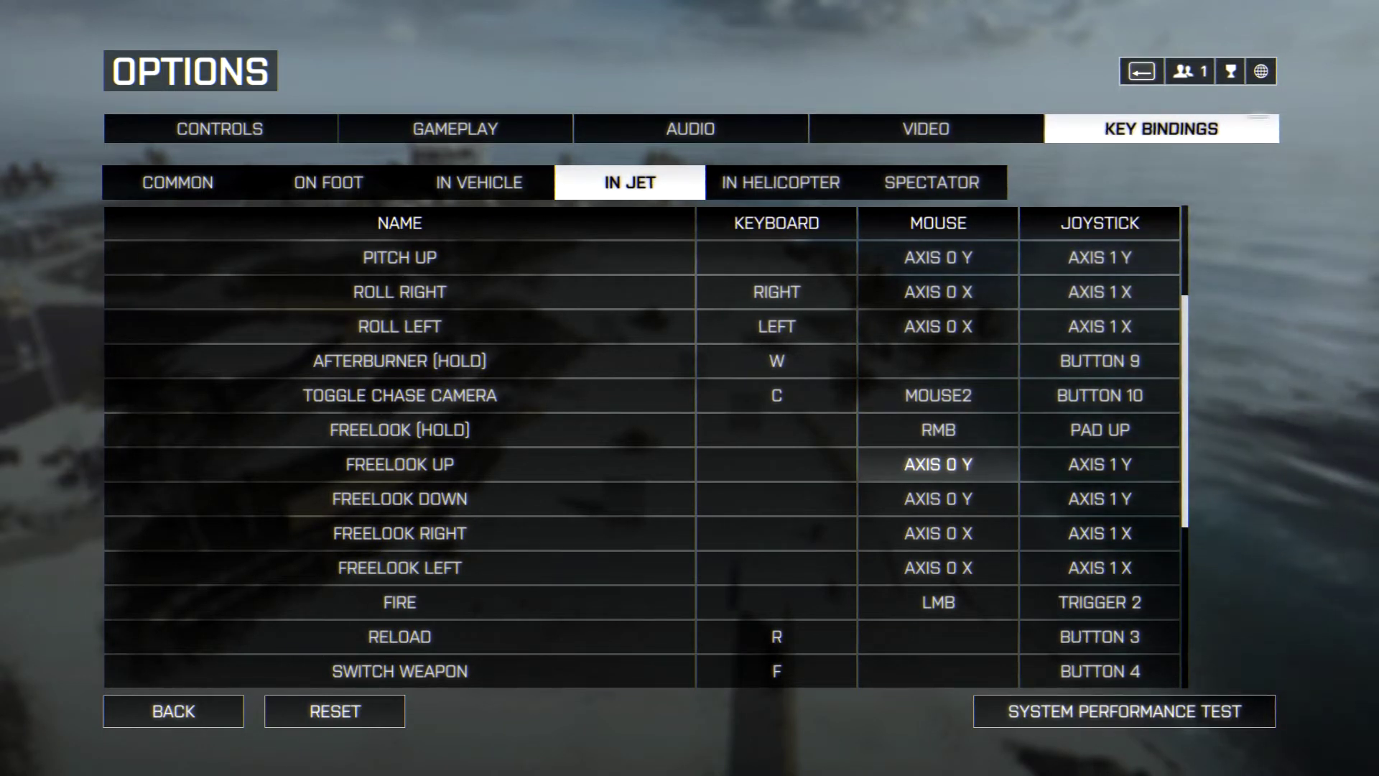
scroll(938, 498, down, 1)
key(Down)
key(Down)
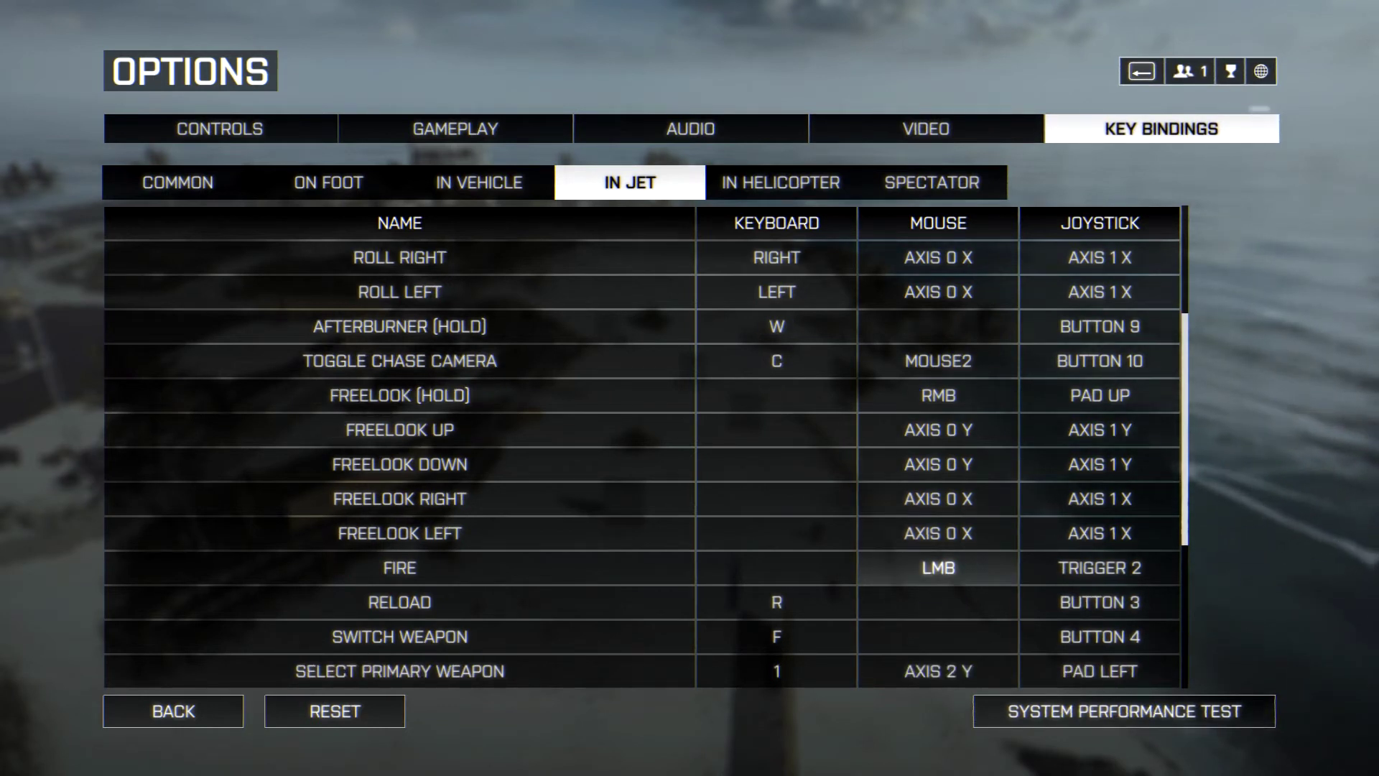
click(938, 602)
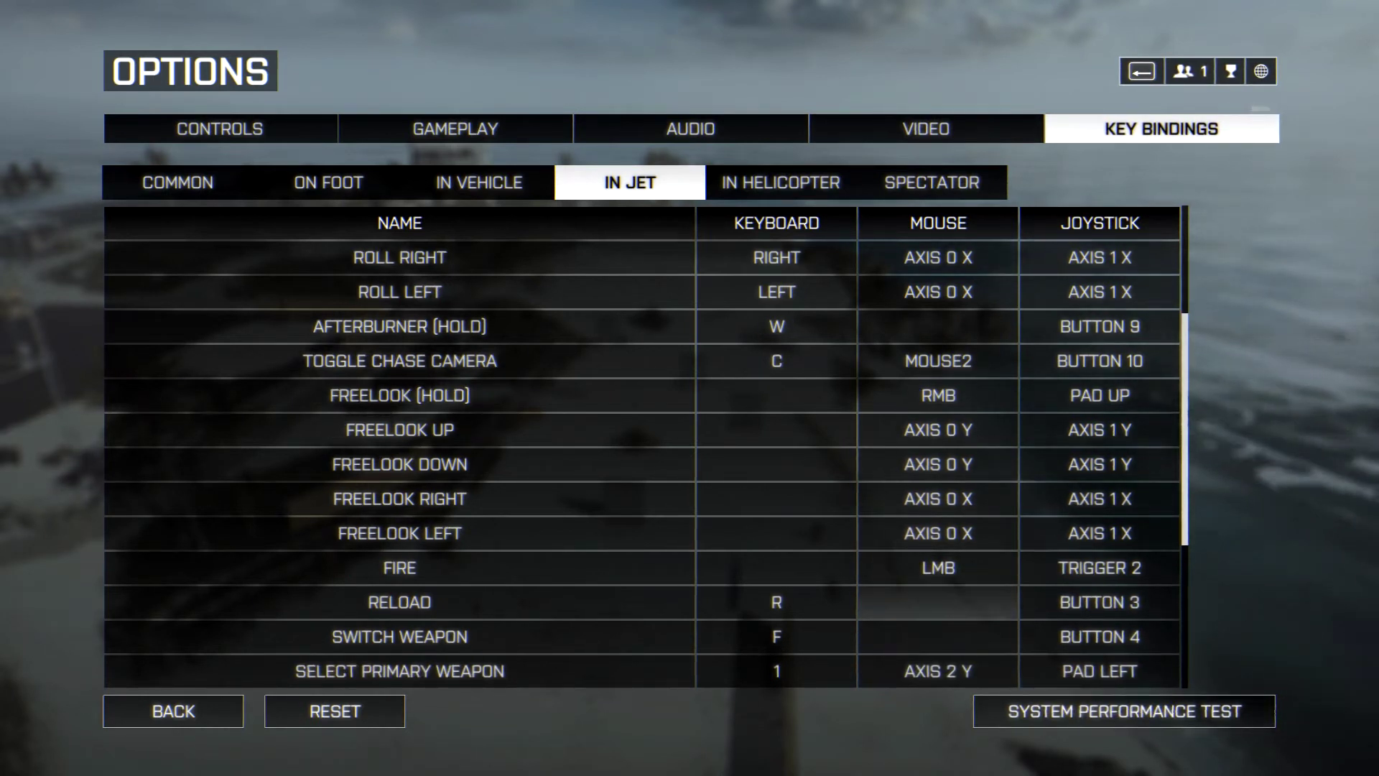
click(938, 567)
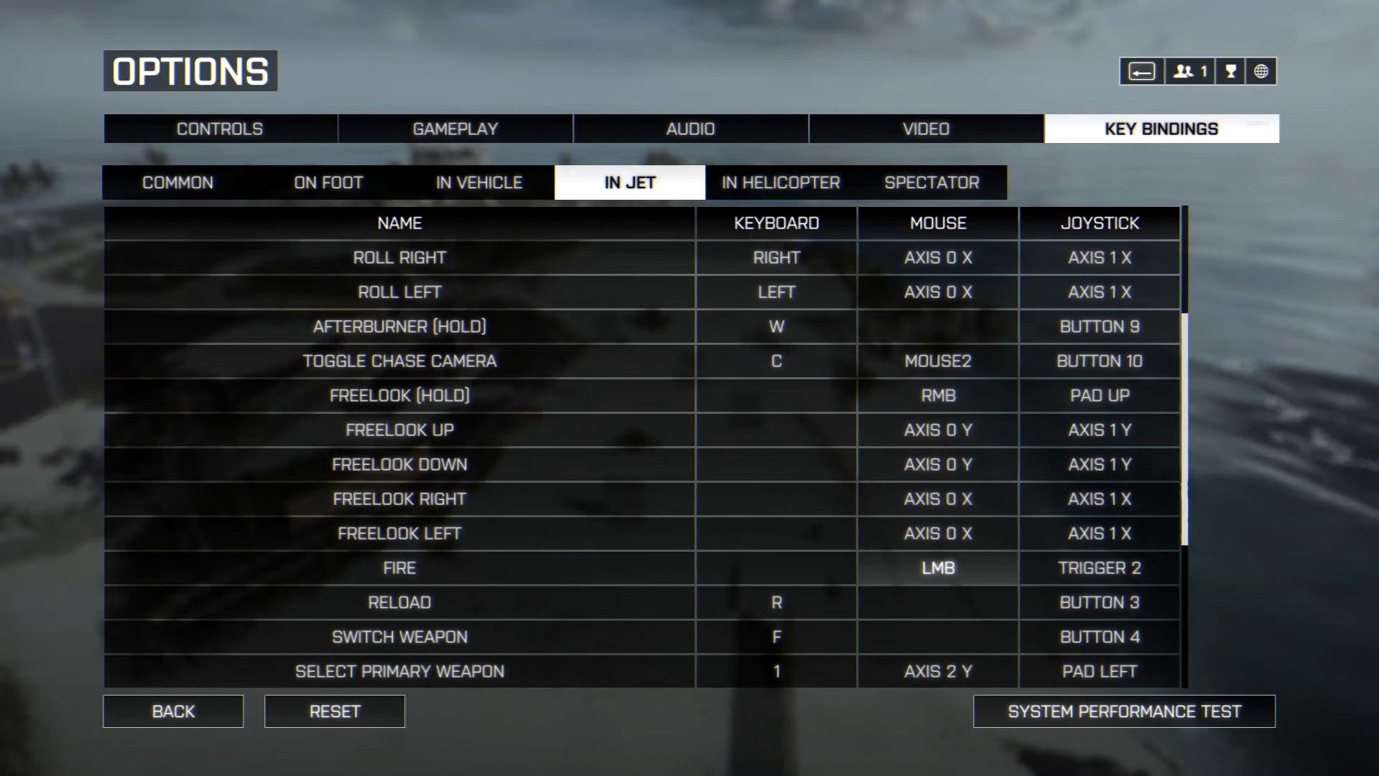
key(Down)
key(Left)
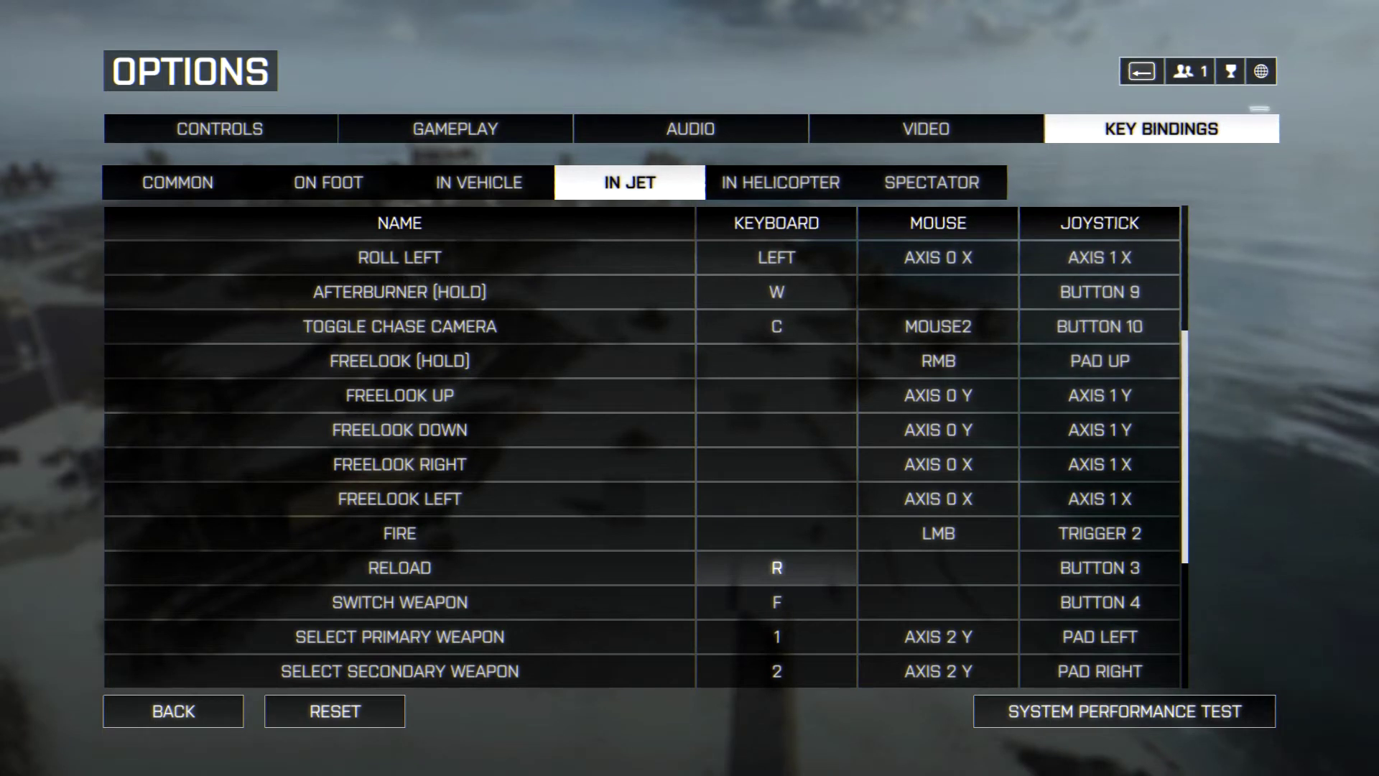
key(Down)
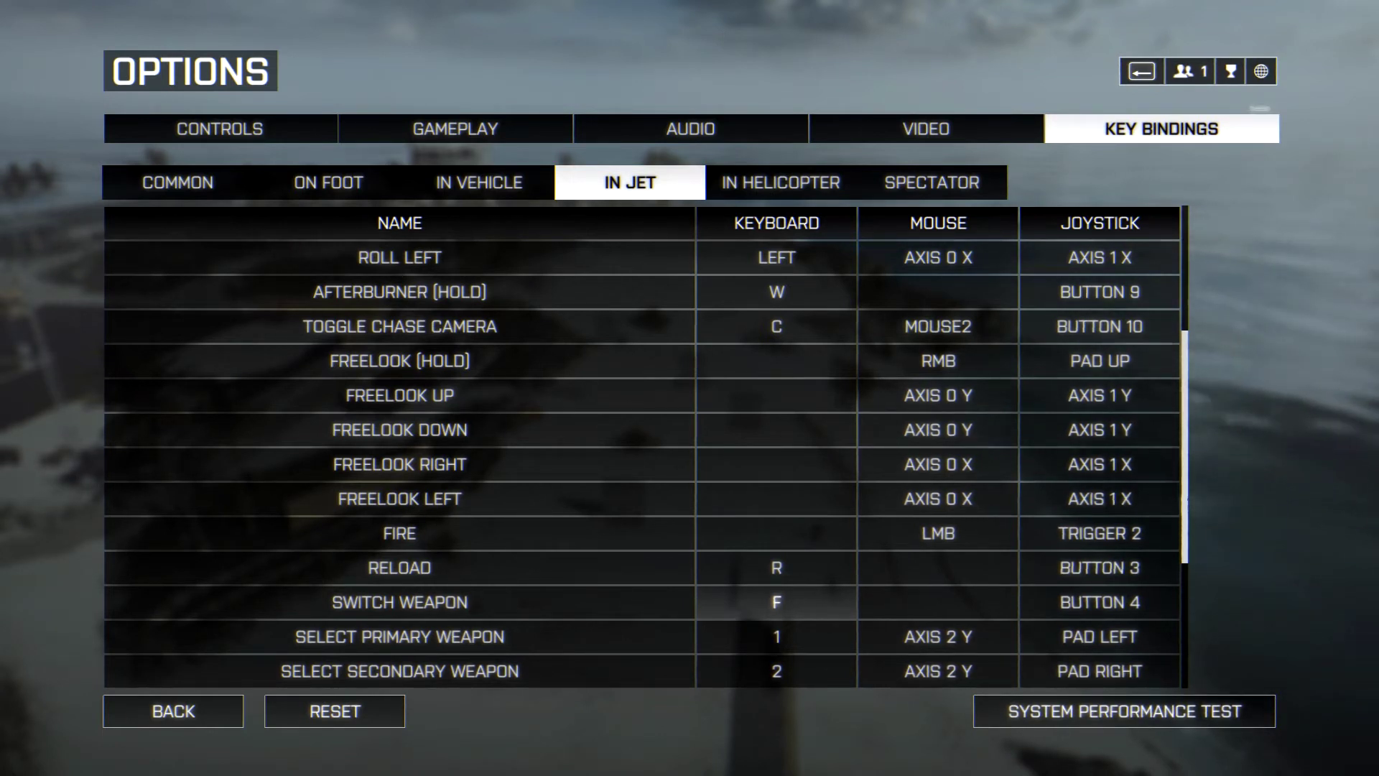
scroll(734, 464, down, 1)
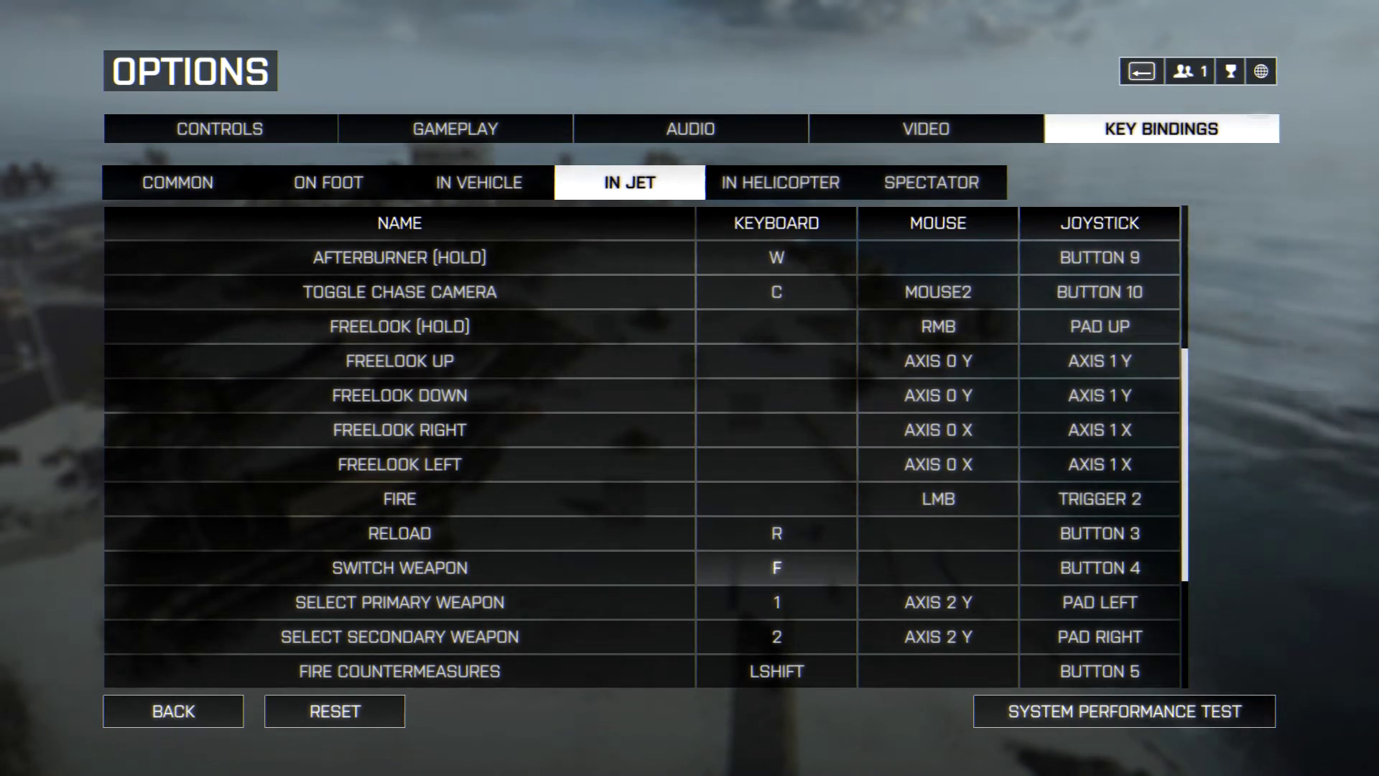
key(Down)
key(Down)
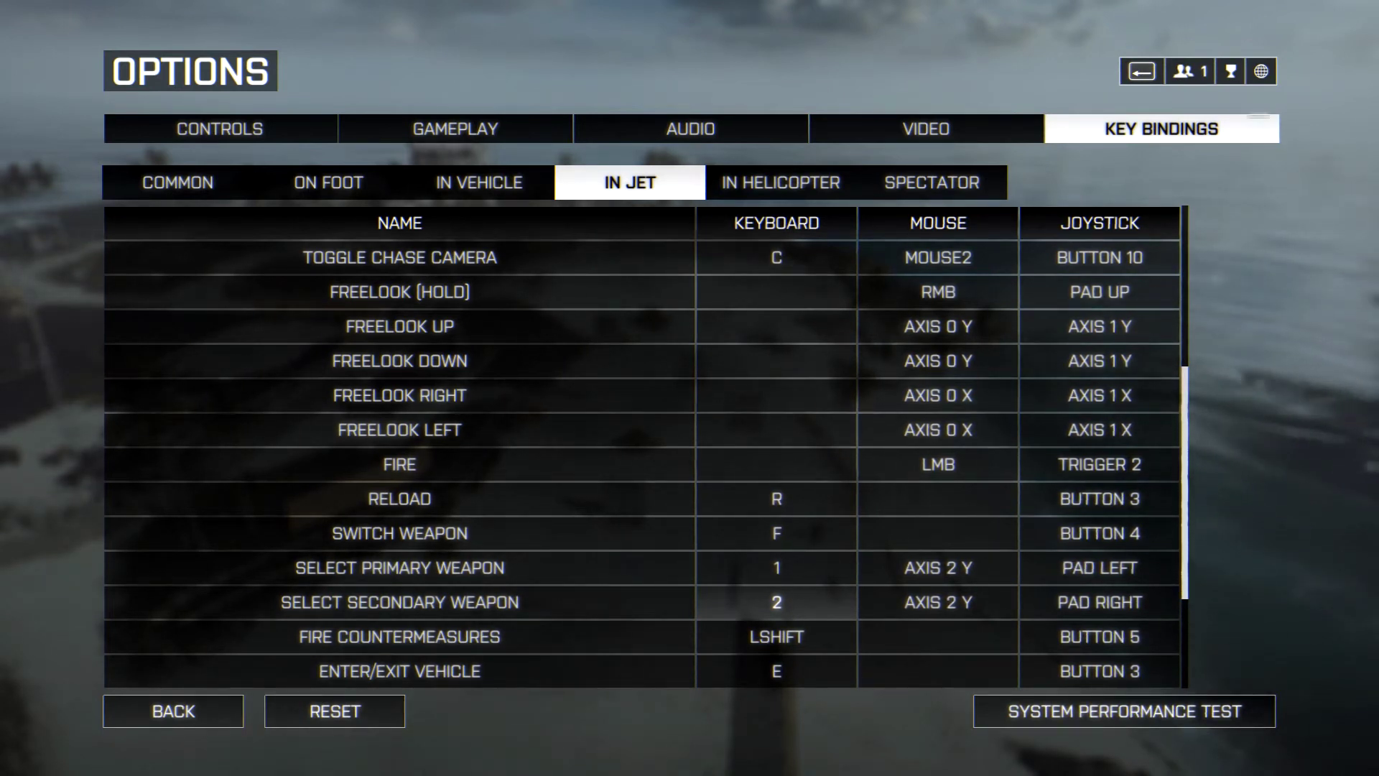
click(938, 567)
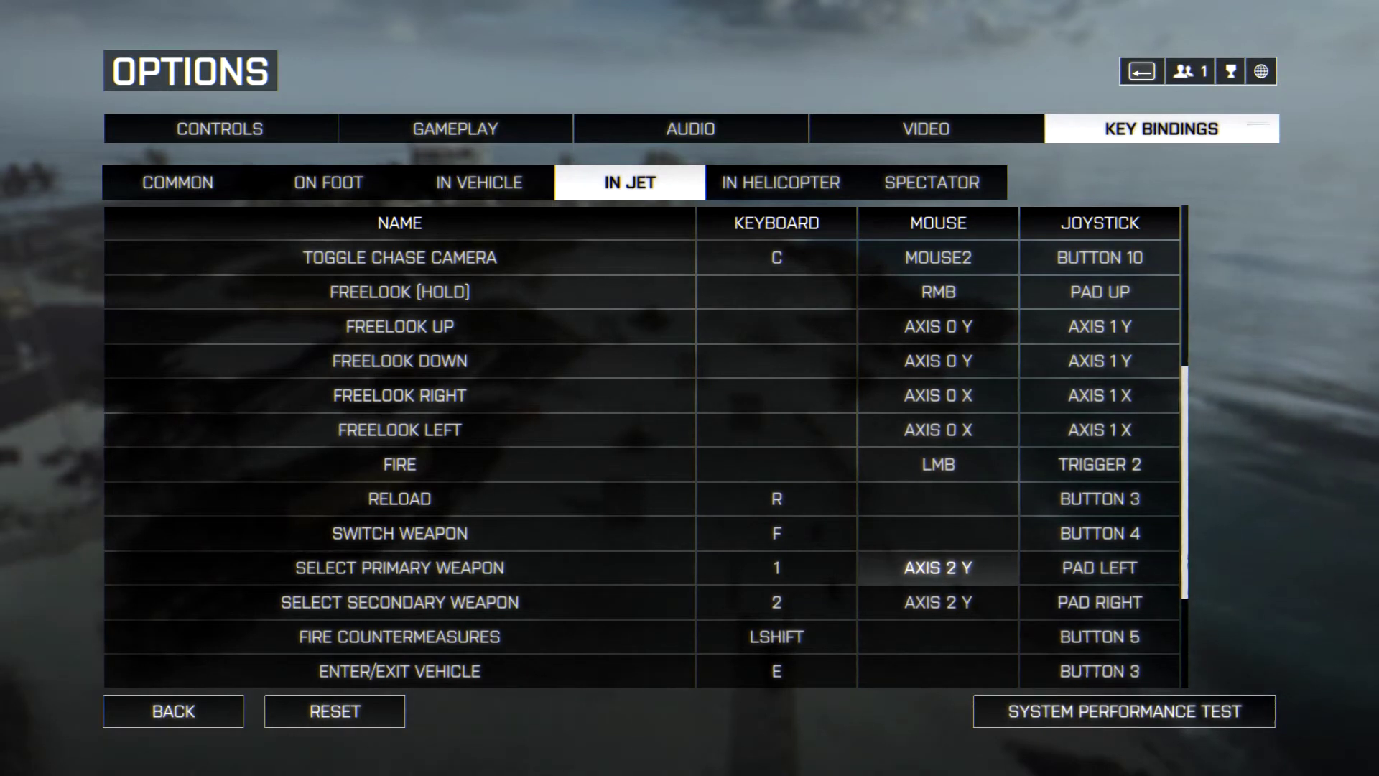
key(Down)
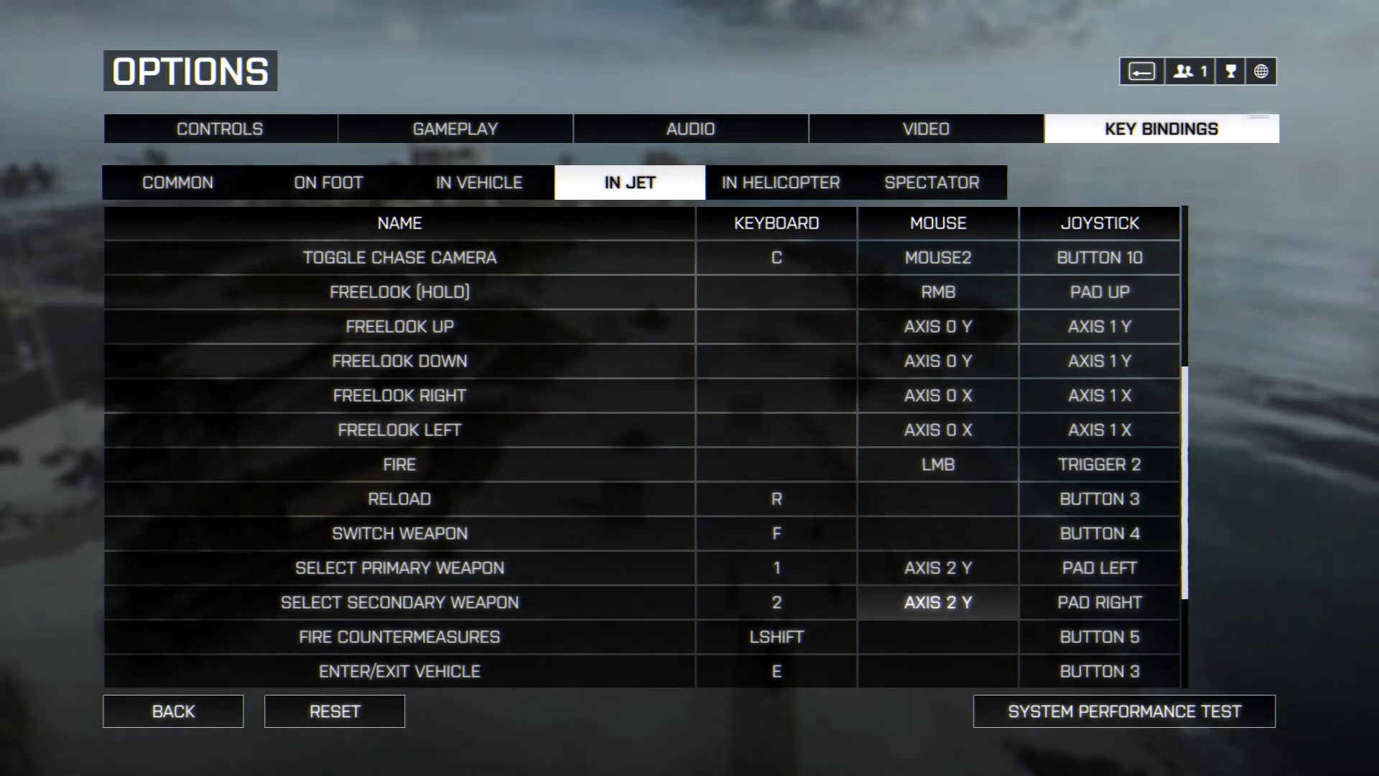
key(Up)
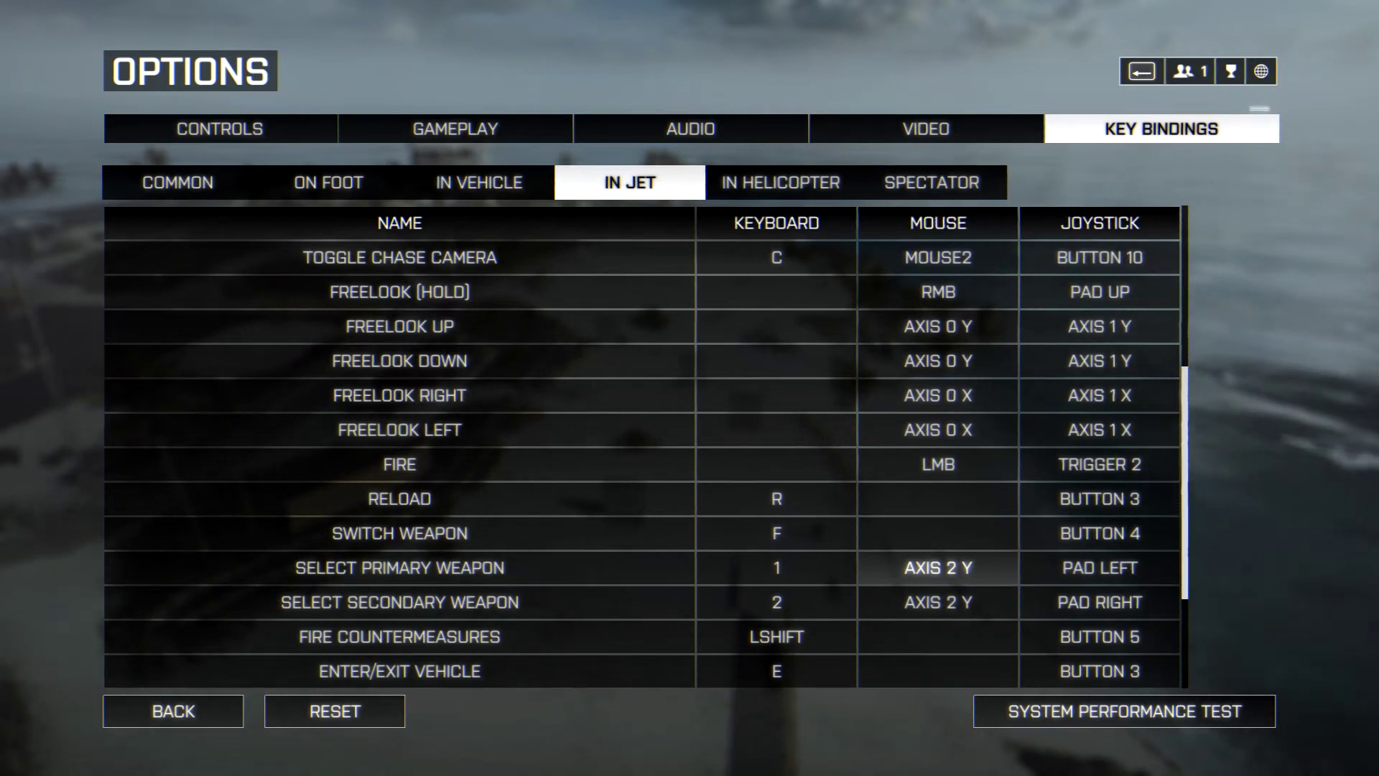
click(938, 602)
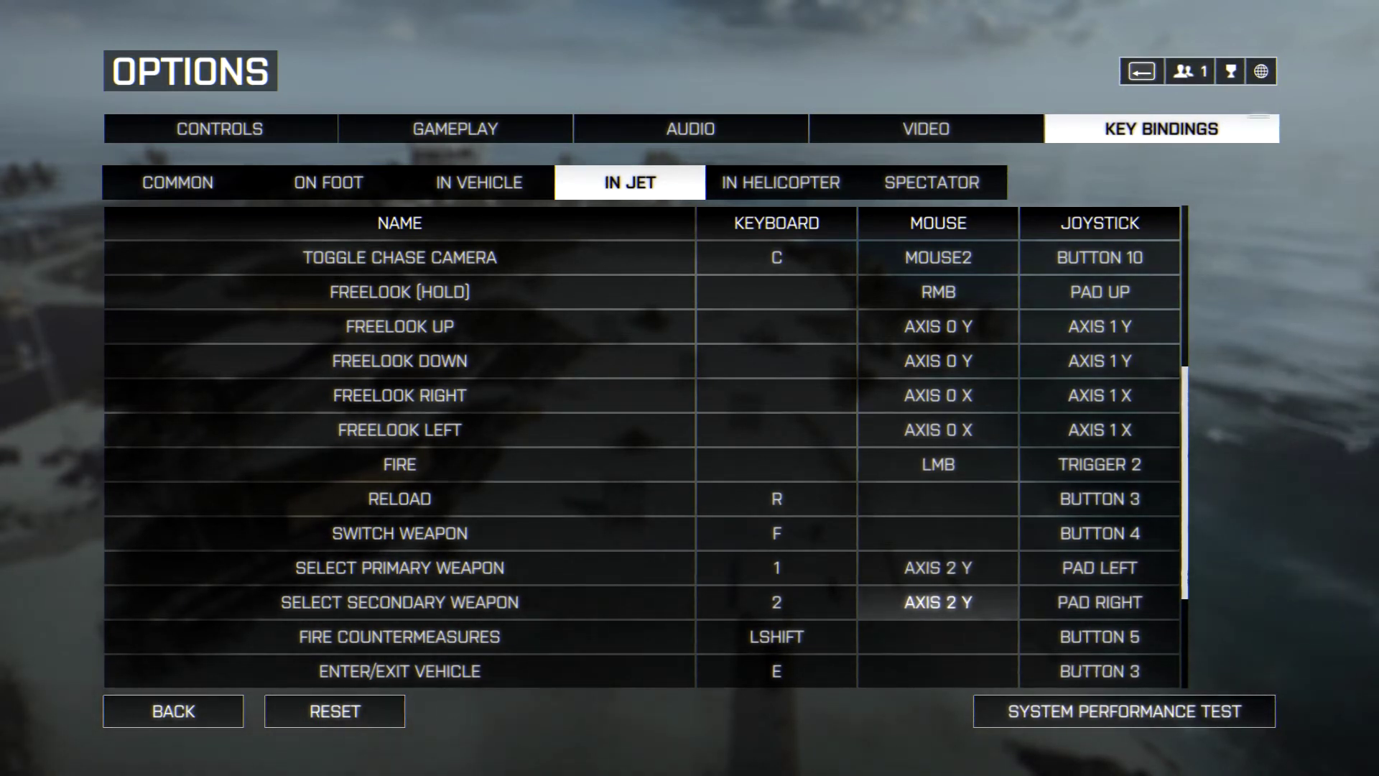
scroll(938, 602, down, 2)
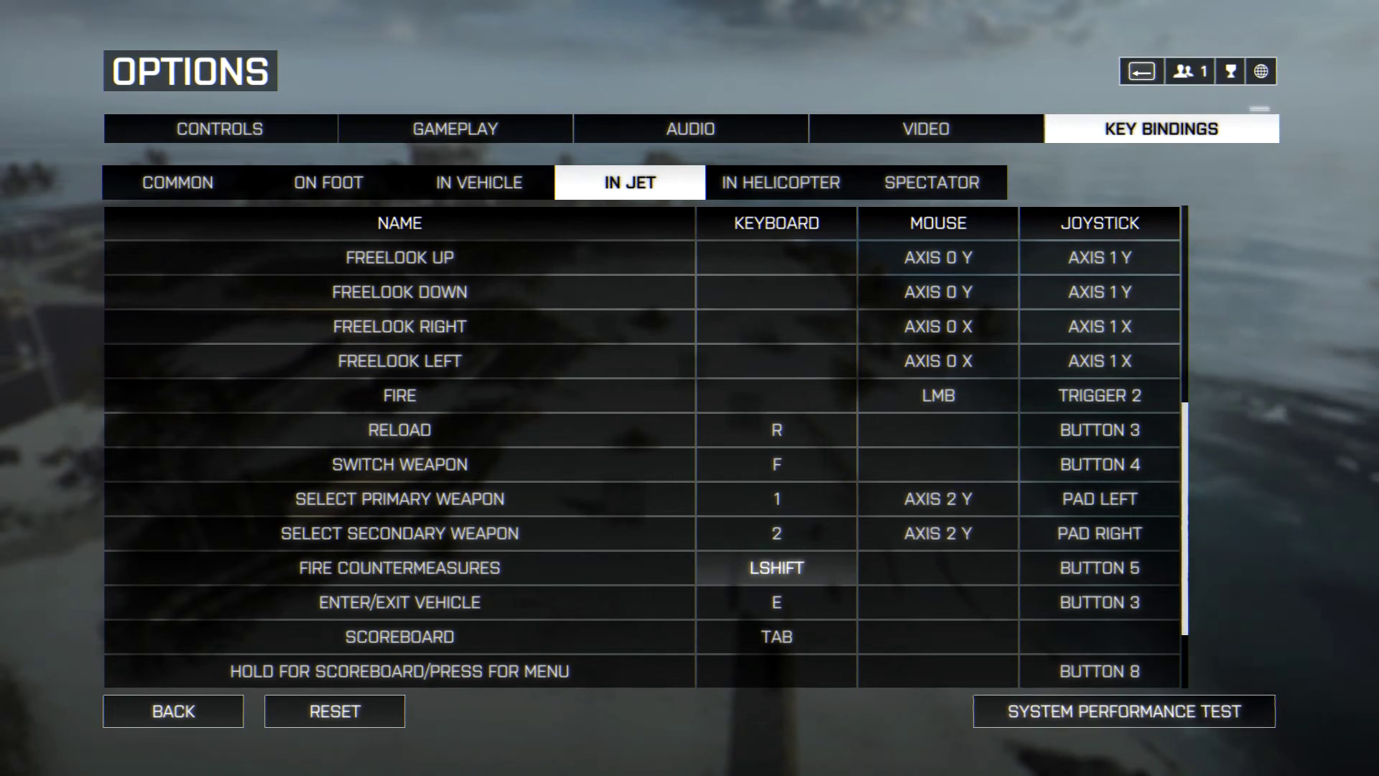
scroll(642, 445, down, 1)
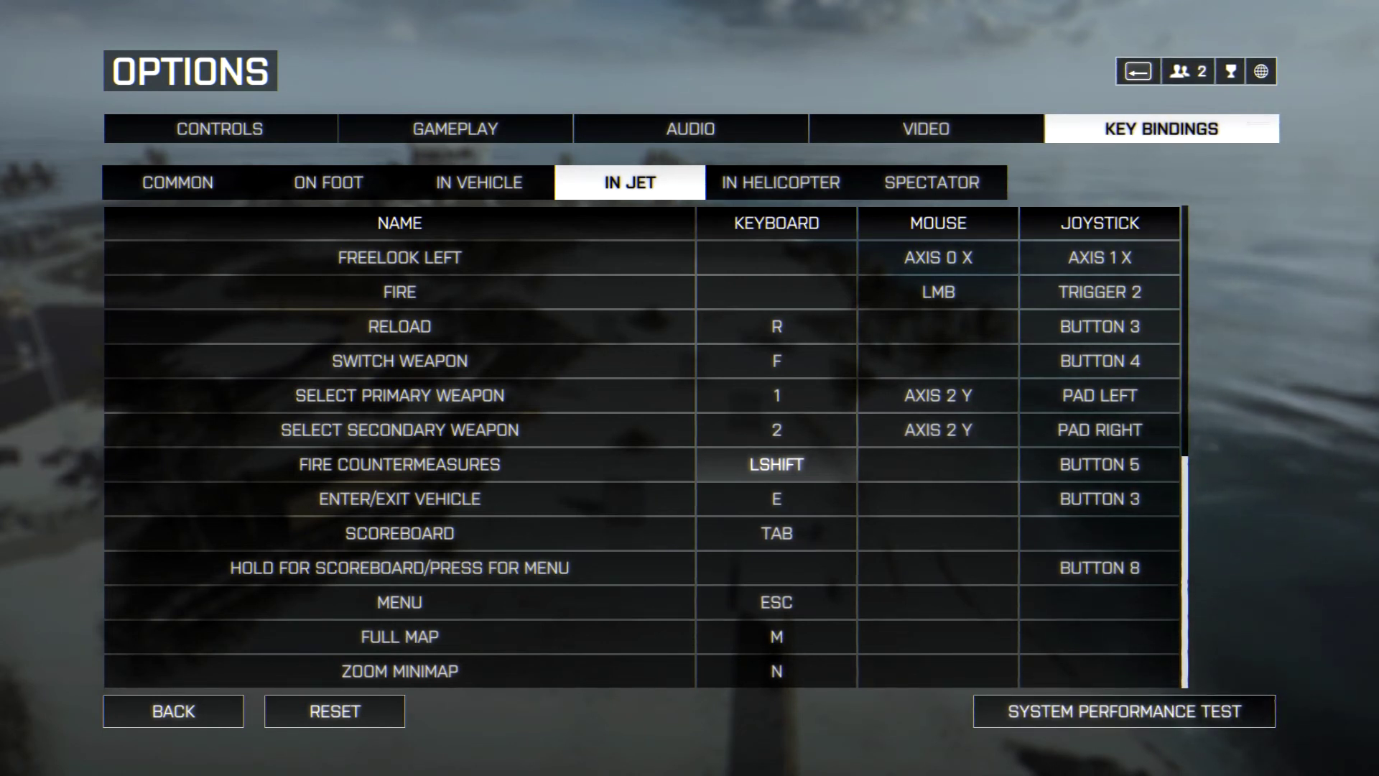
scroll(776, 463, up, 11)
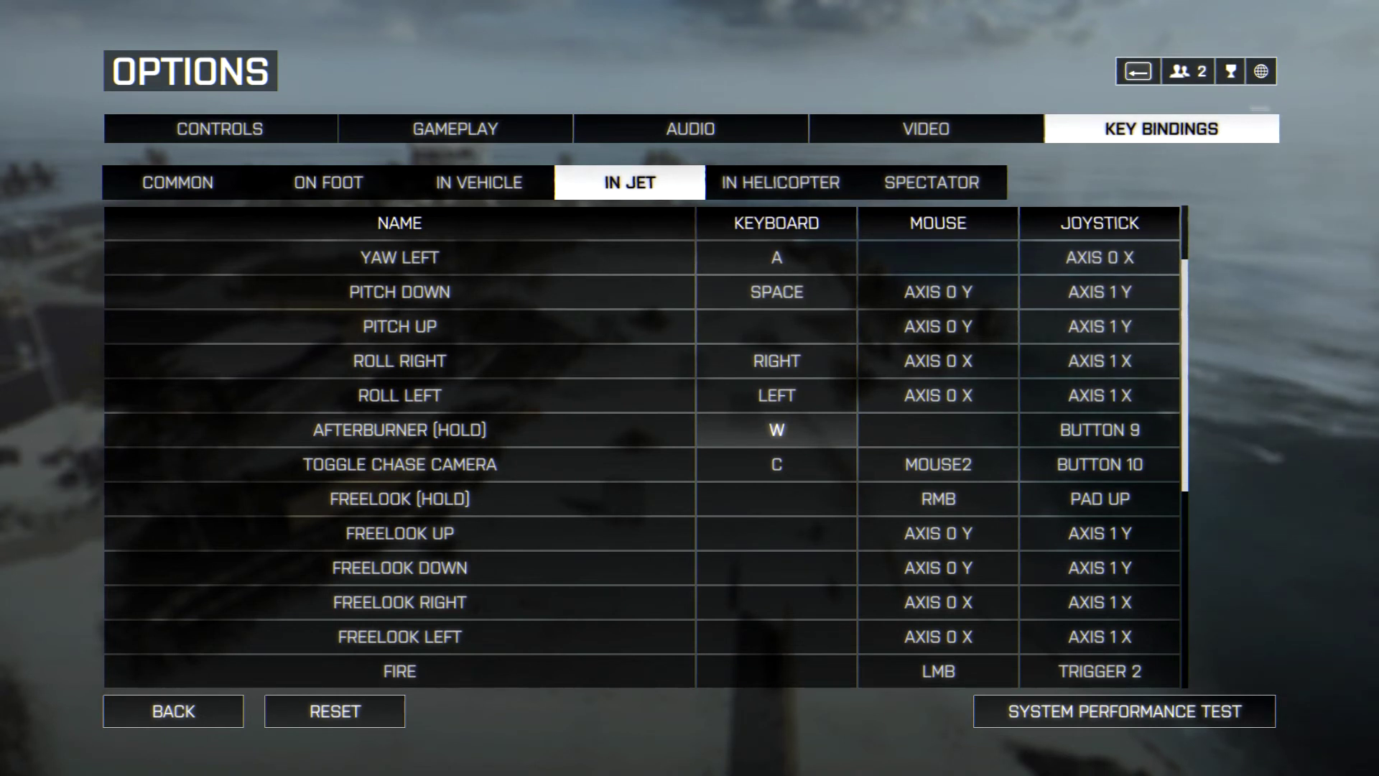
scroll(776, 445, up, 3)
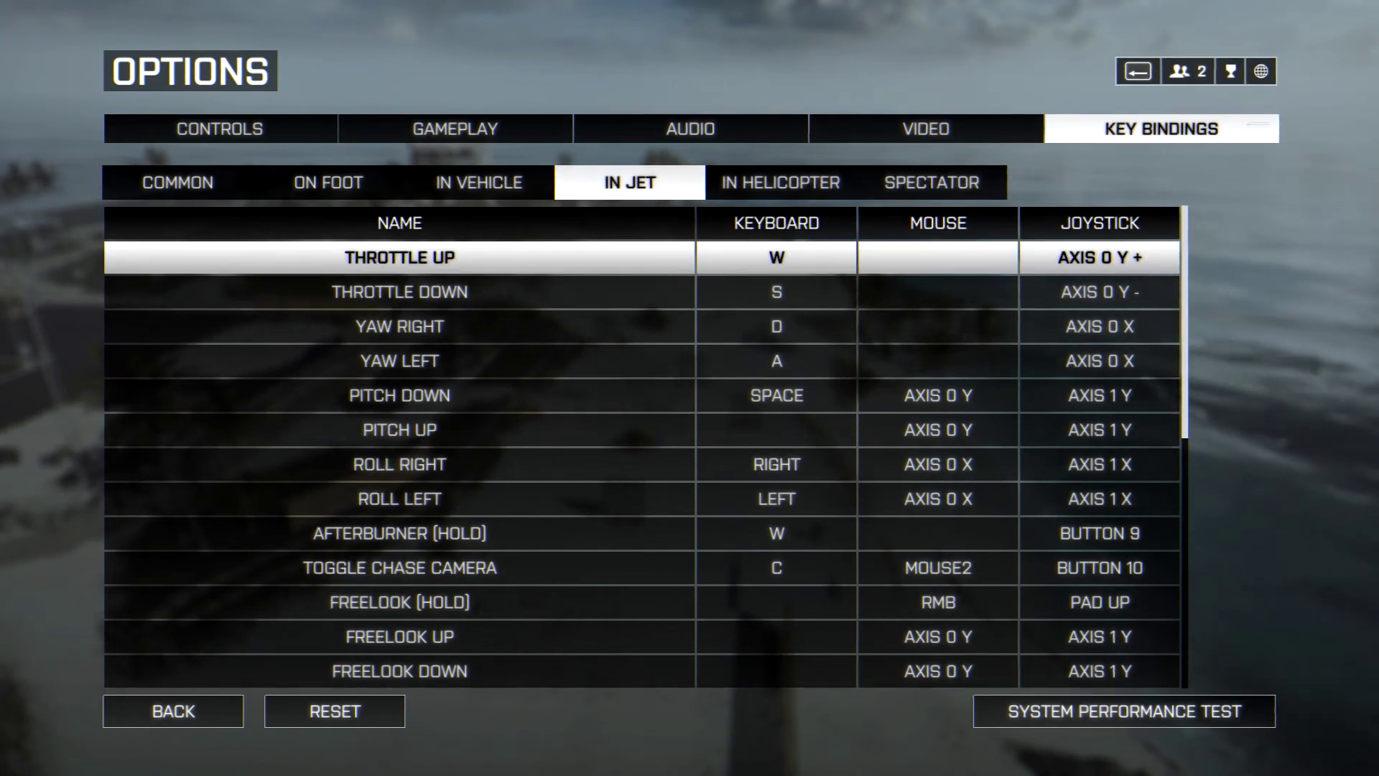